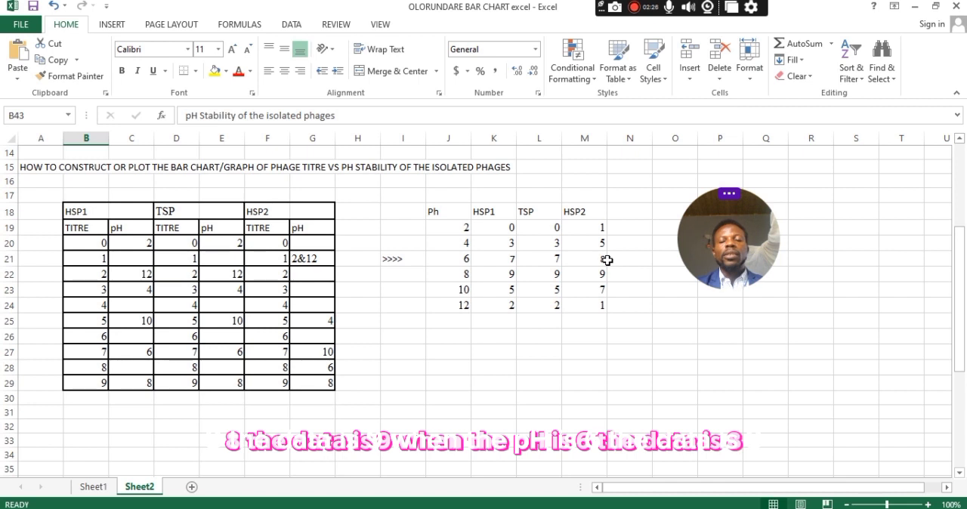
Insert a clustered column chart from the pH, HSP1, TSP and HSP2 data in J18:M24 and apply the dark chart style.
left_click(452, 216)
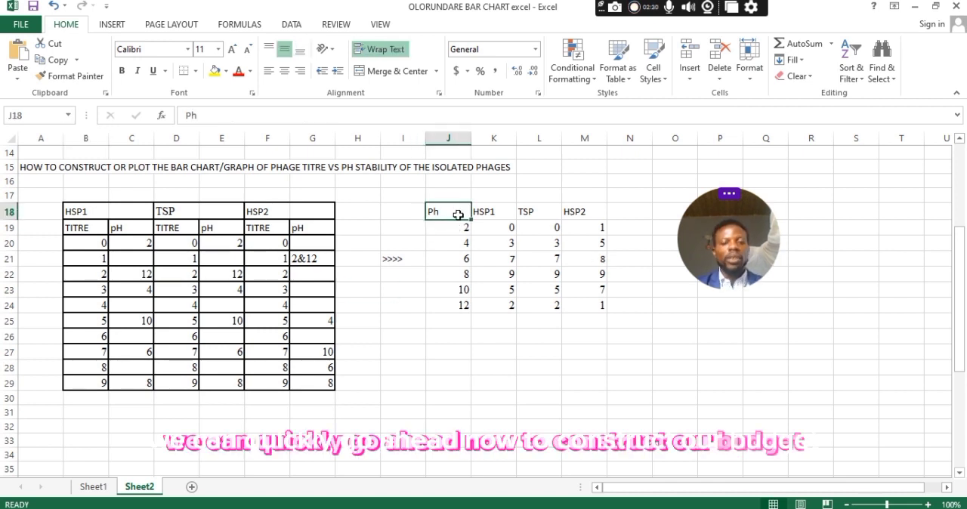
left_click_drag(458, 215, 583, 309)
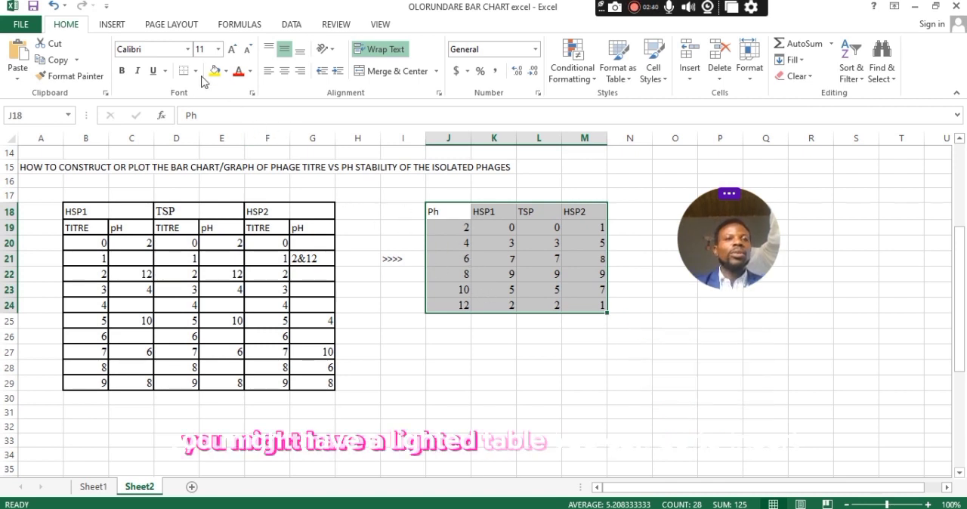
left_click(113, 26)
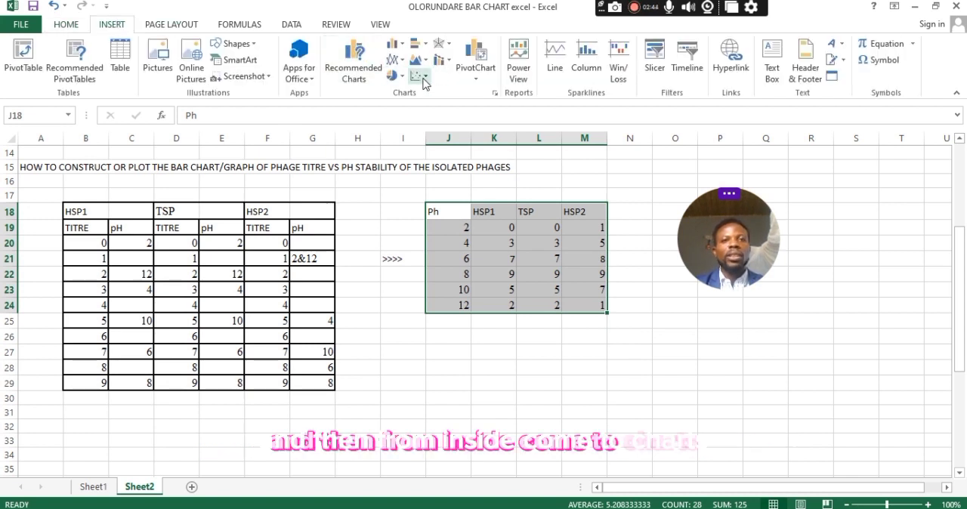
left_click(344, 70)
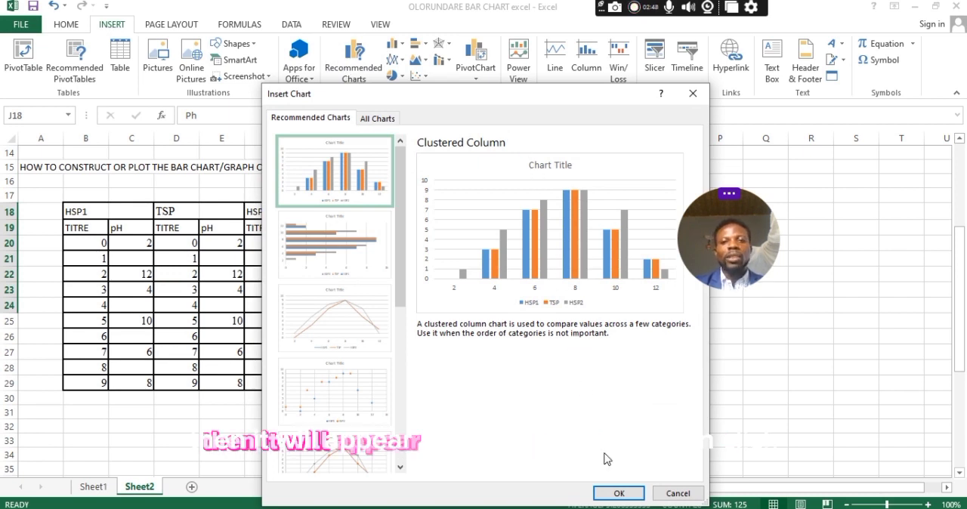
left_click(616, 491)
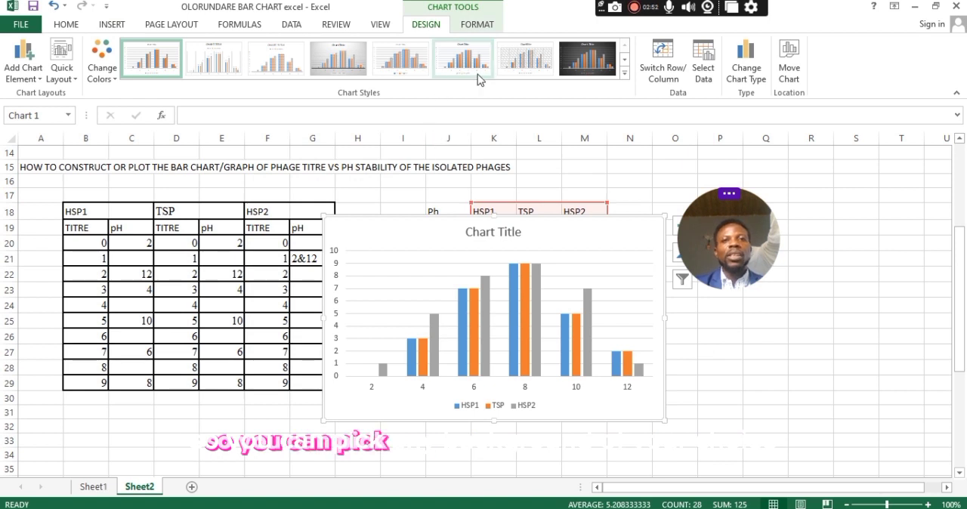
left_click(567, 71)
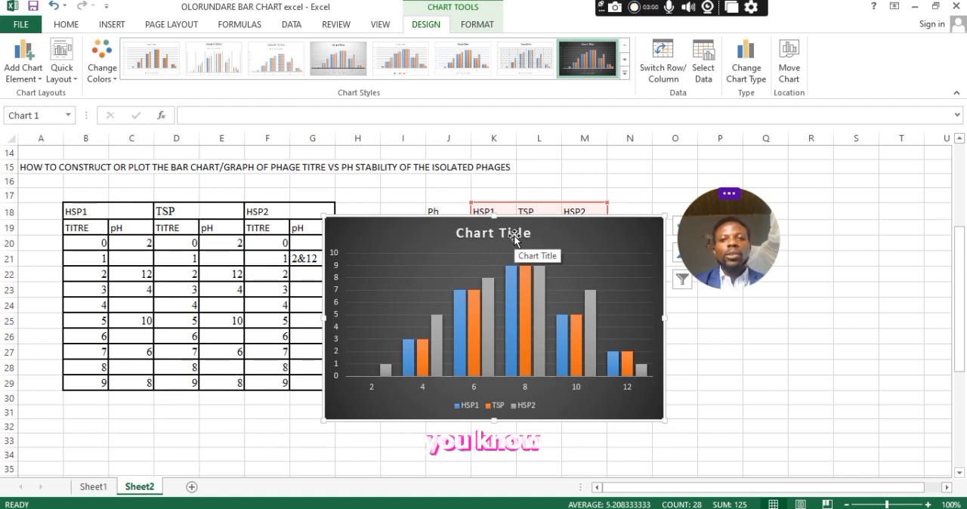
Add axis titles and error bars to the new column chart.
left_click_drag(957, 362, 950, 440)
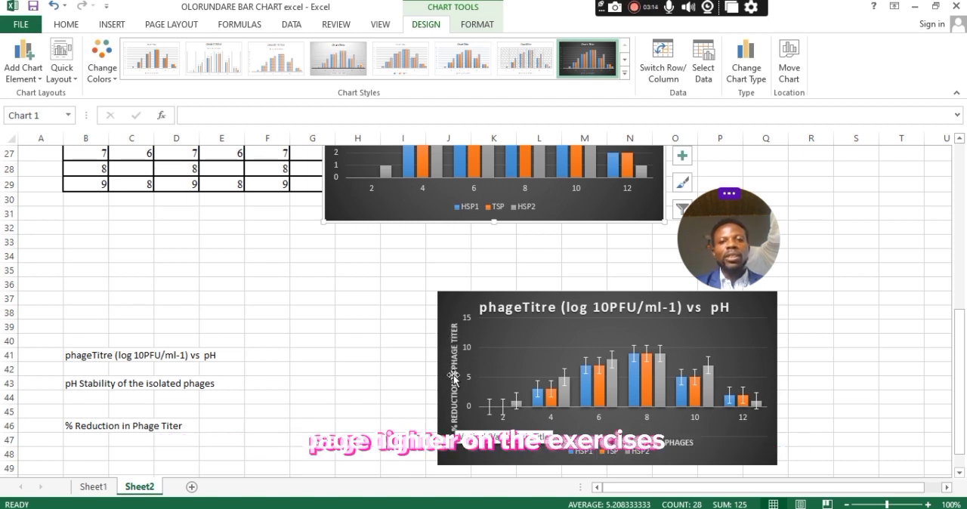
left_click_drag(959, 343, 932, 237)
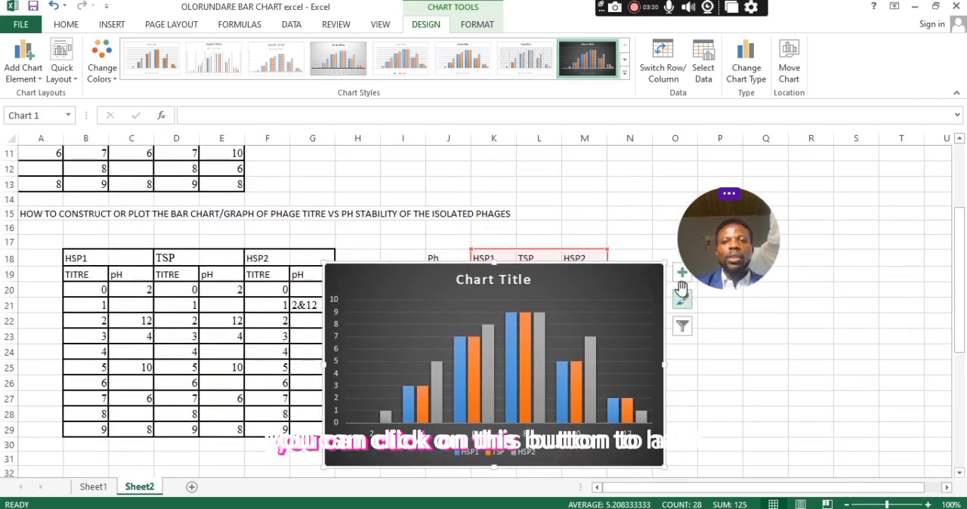
left_click(680, 278)
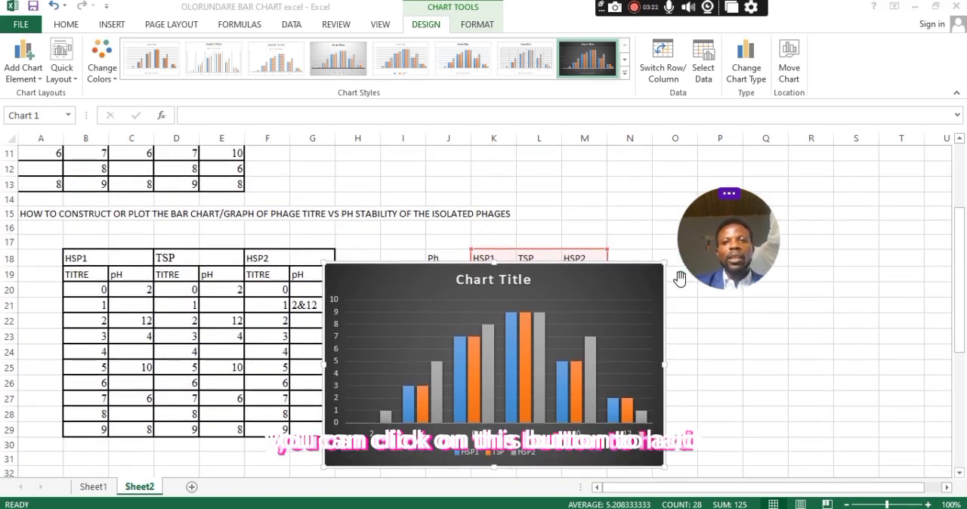
left_click(631, 294)
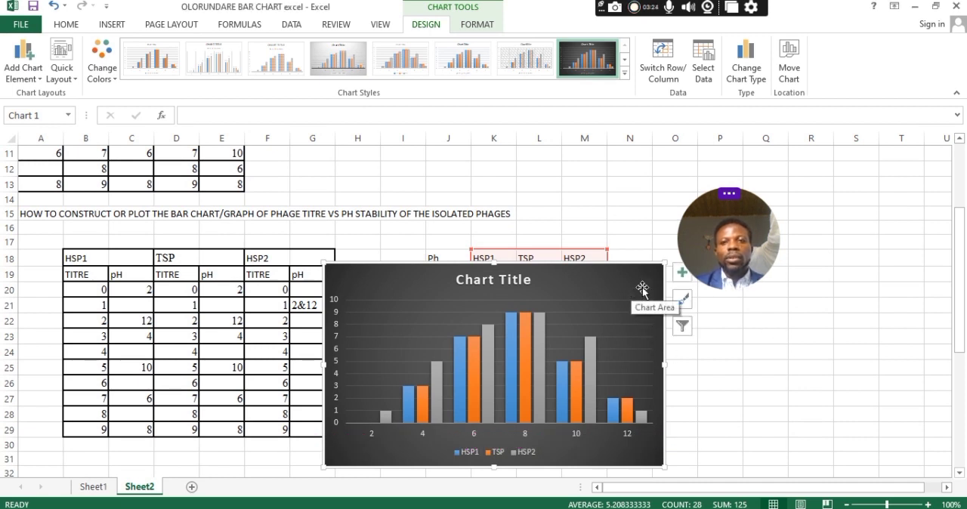
left_click(680, 276)
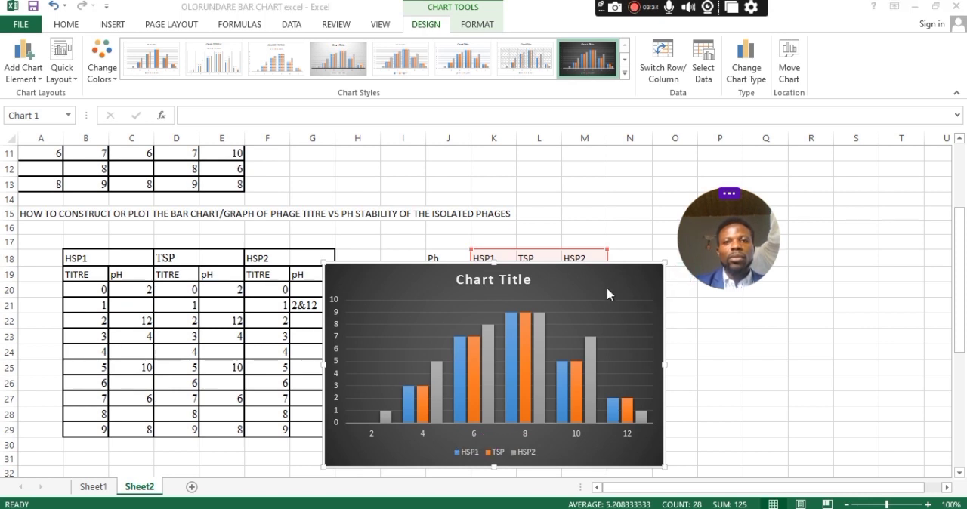
left_click_drag(745, 243, 842, 217)
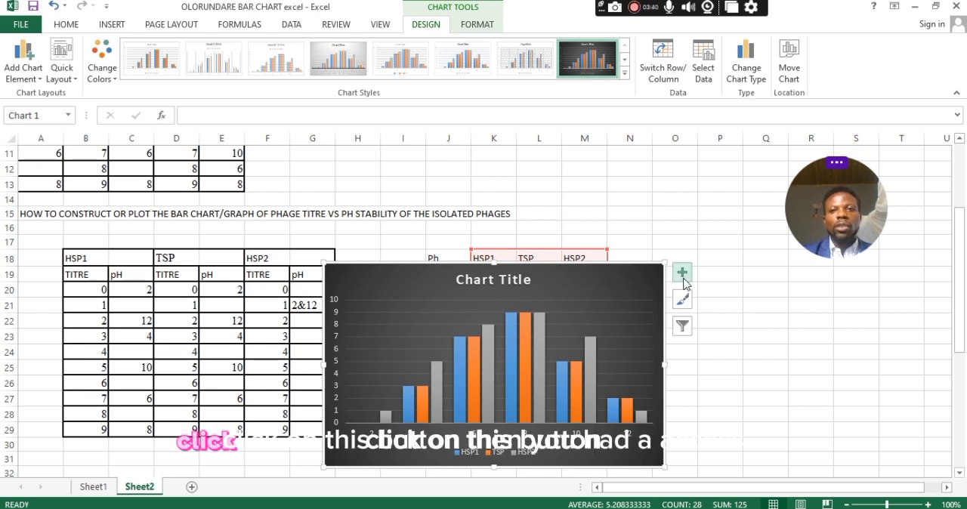
left_click(683, 276)
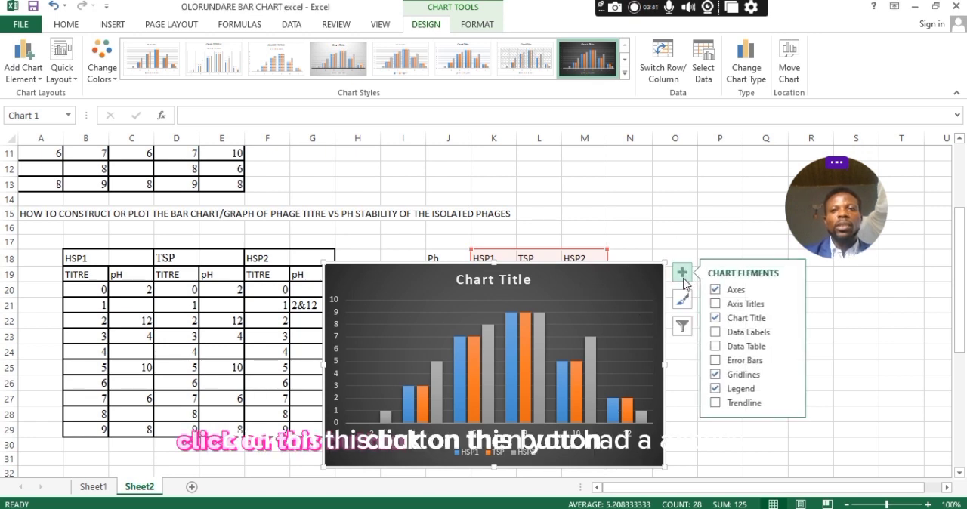
left_click(715, 305)
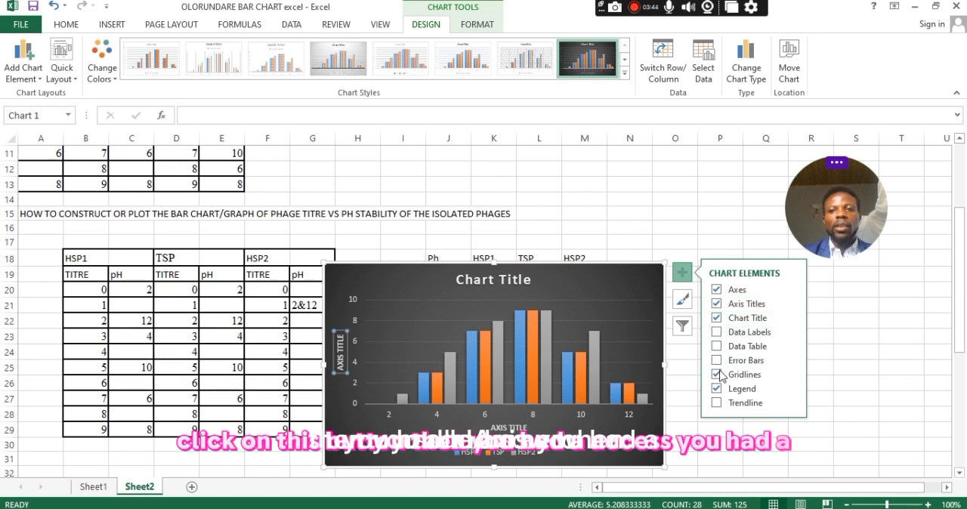
left_click(716, 361)
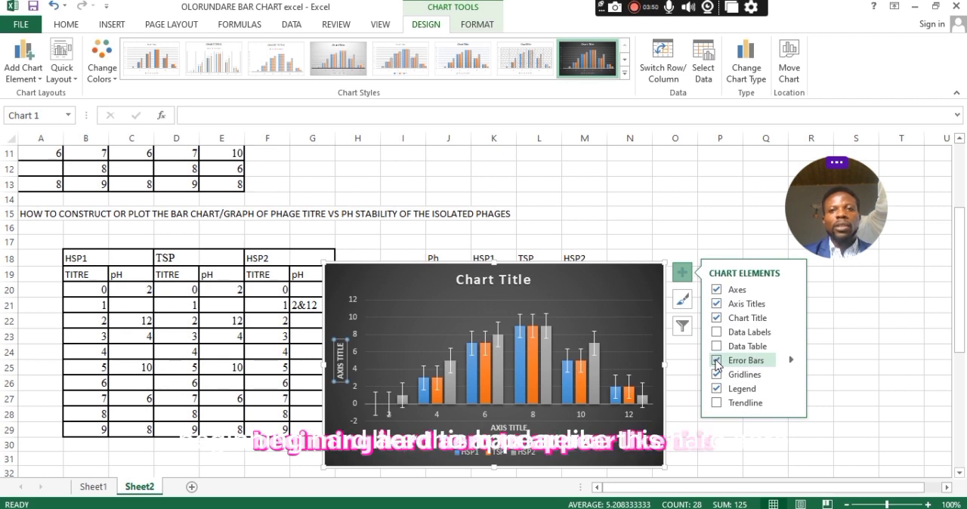
left_click(716, 361)
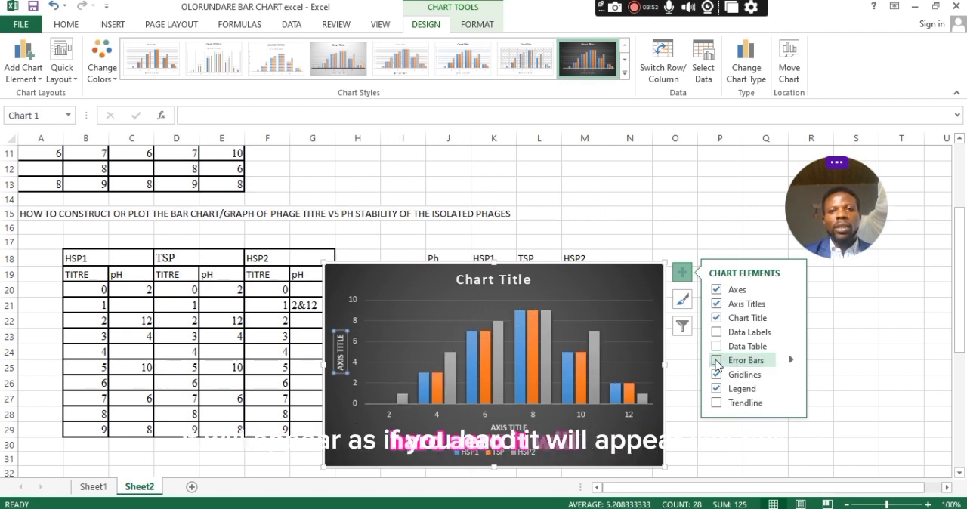
left_click(716, 361)
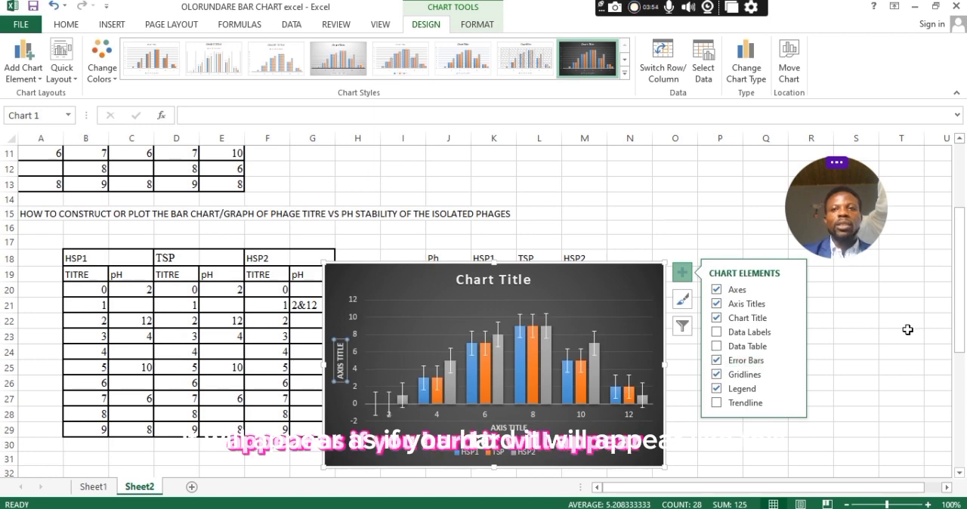
Replace the new chart's placeholder title with the copied text "phageTitre (log 10PFU/ml-1) vs pH".
left_click_drag(965, 287, 962, 404)
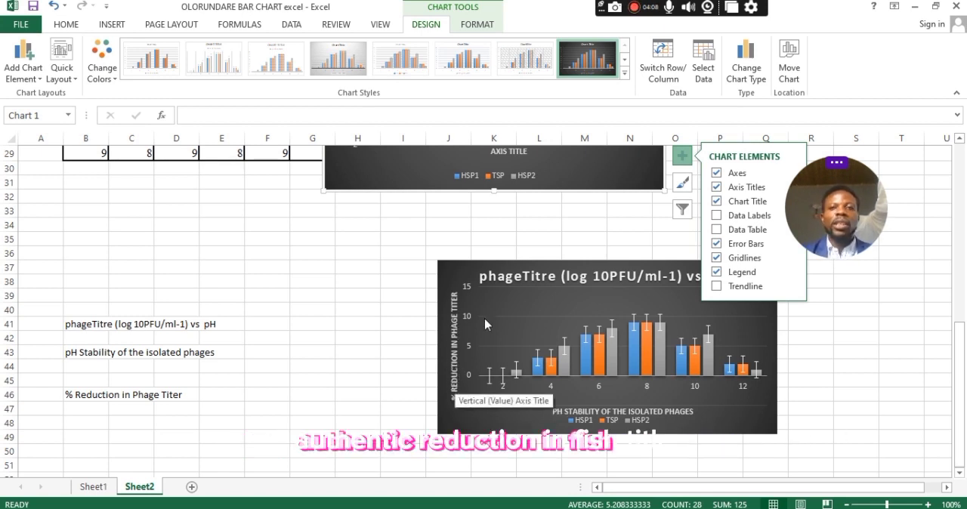
left_click_drag(958, 378, 936, 306)
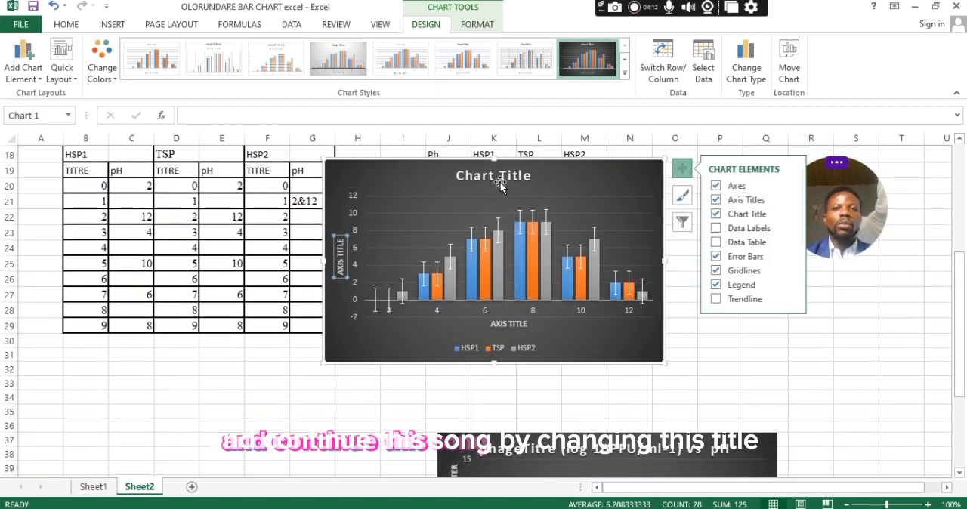
left_click(505, 176)
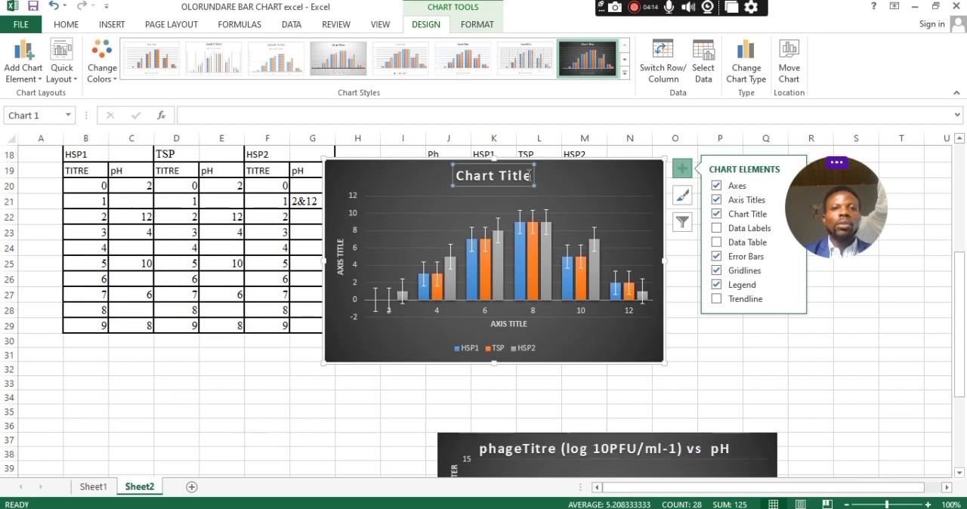
left_click(529, 175)
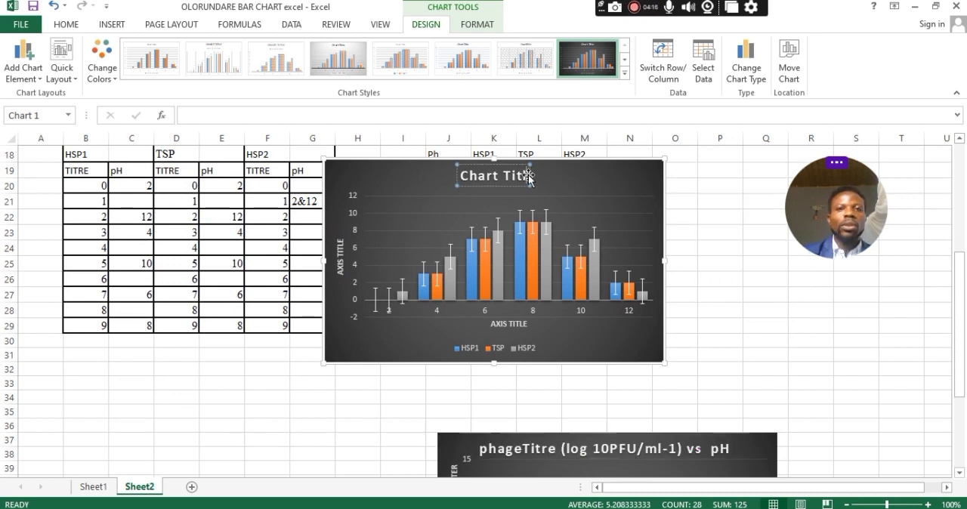
type("phageTitre (log 10PFU/ml-1) vs pH")
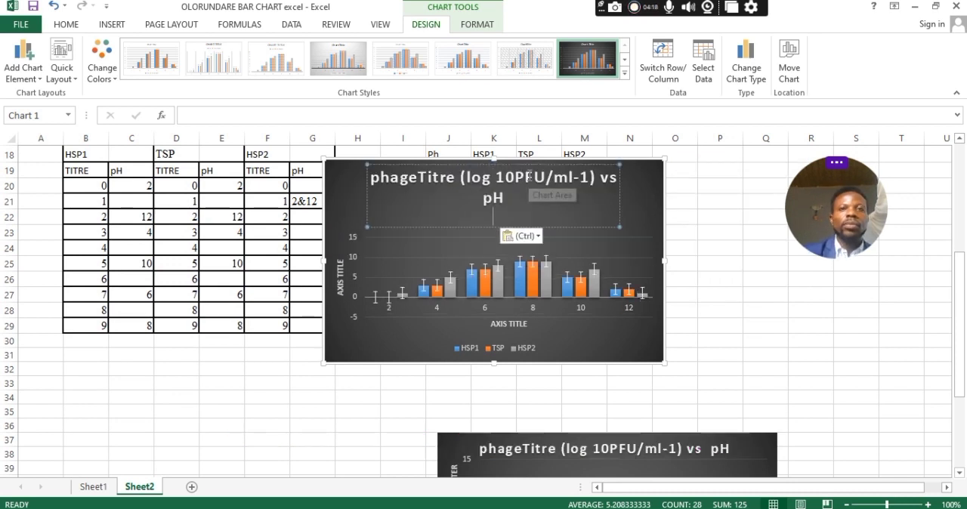
Clear the placeholder text from the new chart's horizontal axis title.
left_click(516, 330)
left_click(522, 328)
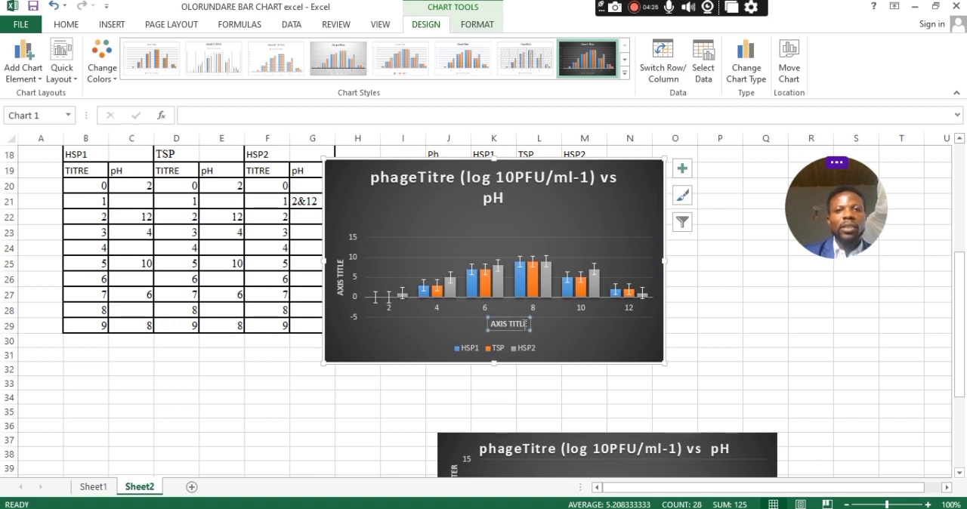
left_click(527, 221)
left_click(498, 326)
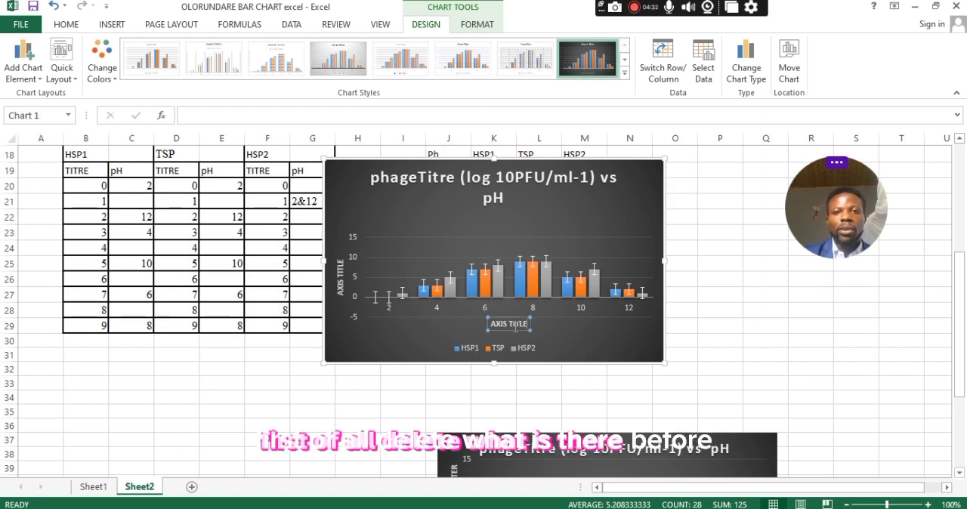
key("BackSpace")
key("BackSpace")
key("BackSpace")
key("BackSpace")
key("BackSpace")
key("BackSpace")
key("BackSpace")
key("BackSpace")
key("BackSpace")
key("BackSpace")
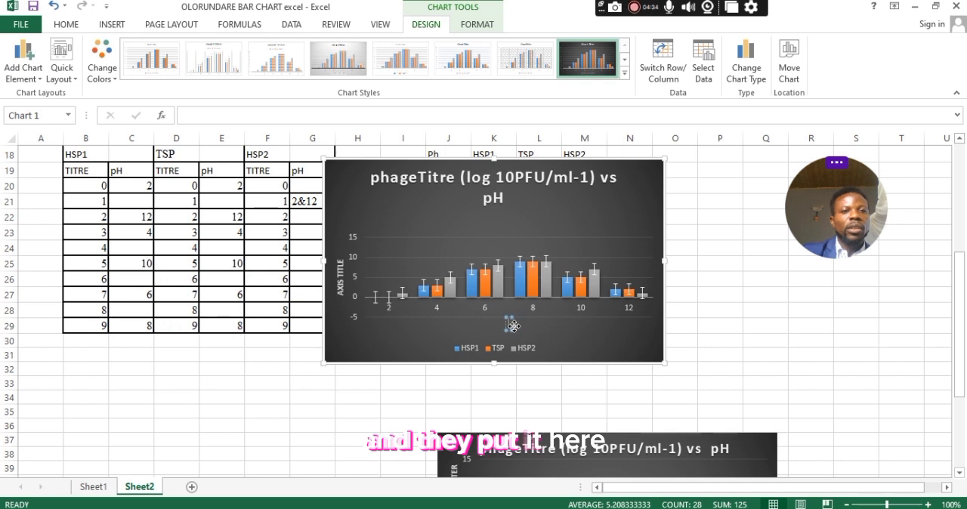
Copy the text "pH Stability of the isolated phages" from cell B43 for the horizontal axis title.
left_click_drag(960, 306, 960, 321)
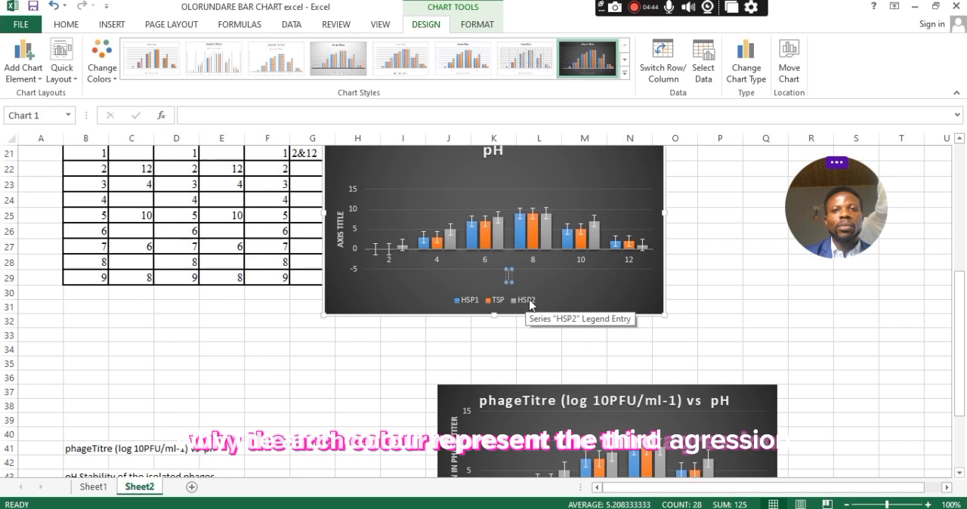
left_click_drag(965, 344, 965, 396)
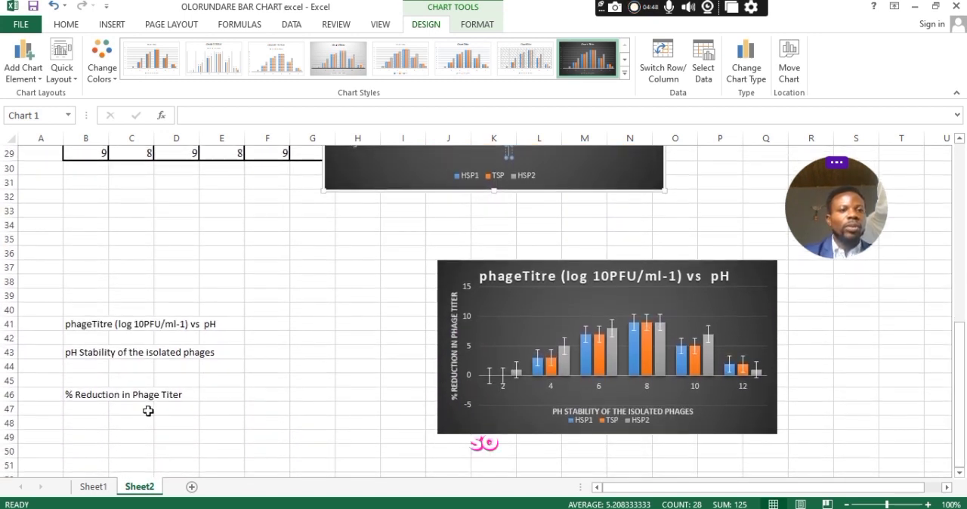
left_click(72, 354)
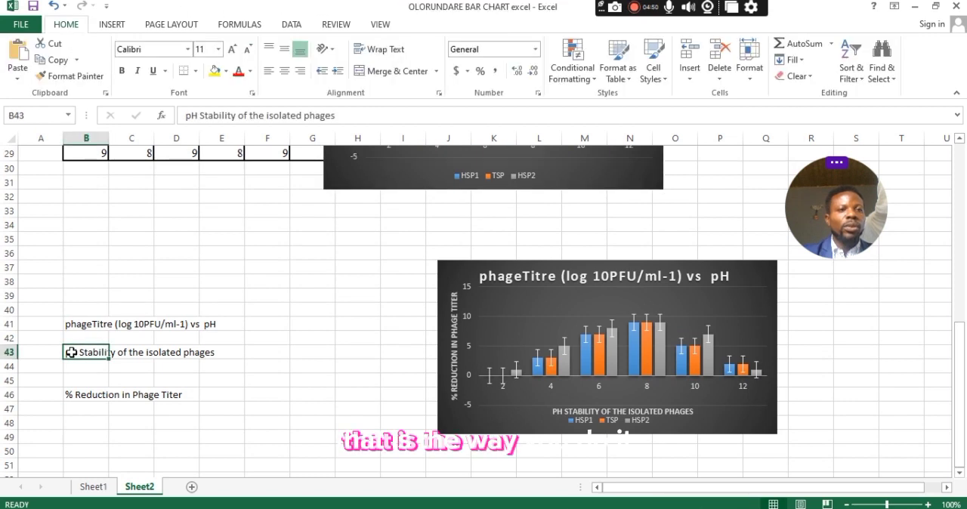
double_click(71, 352)
left_click_drag(68, 352, 216, 356)
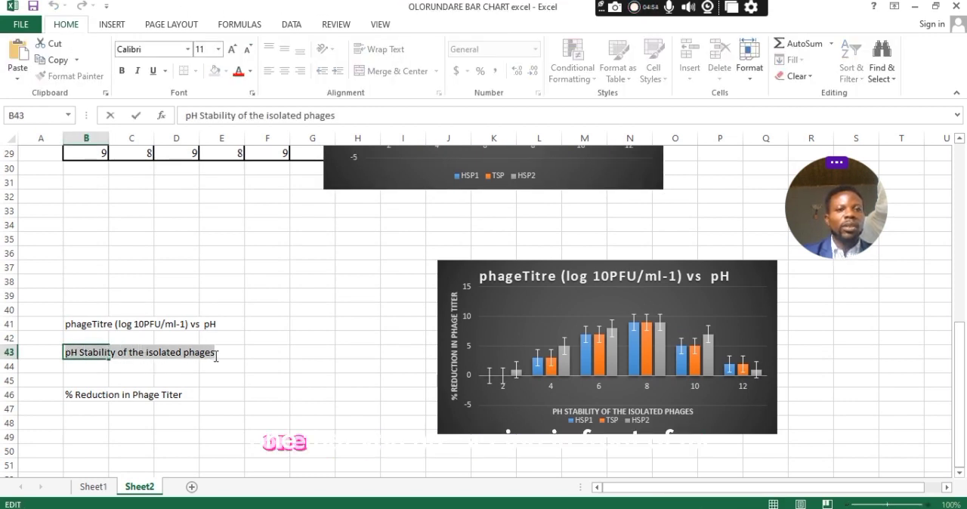
right_click(187, 352)
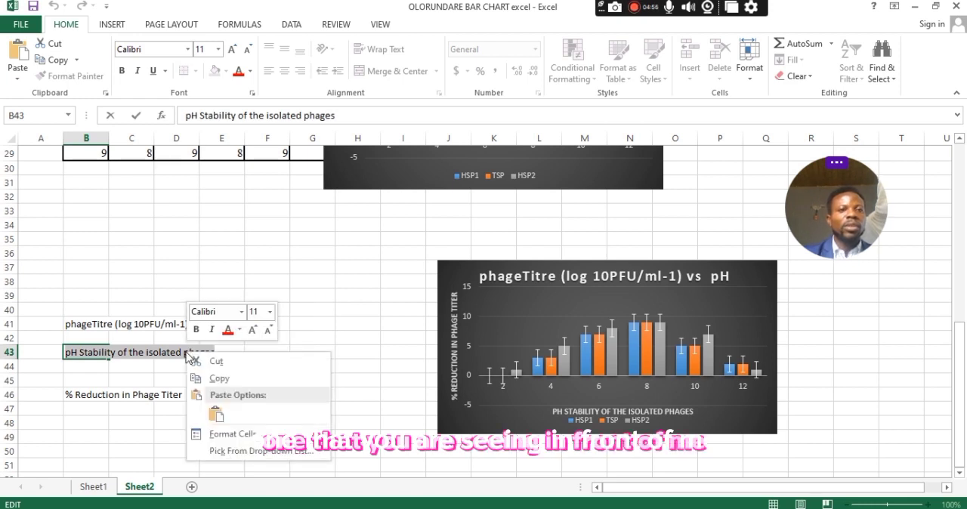
left_click(222, 378)
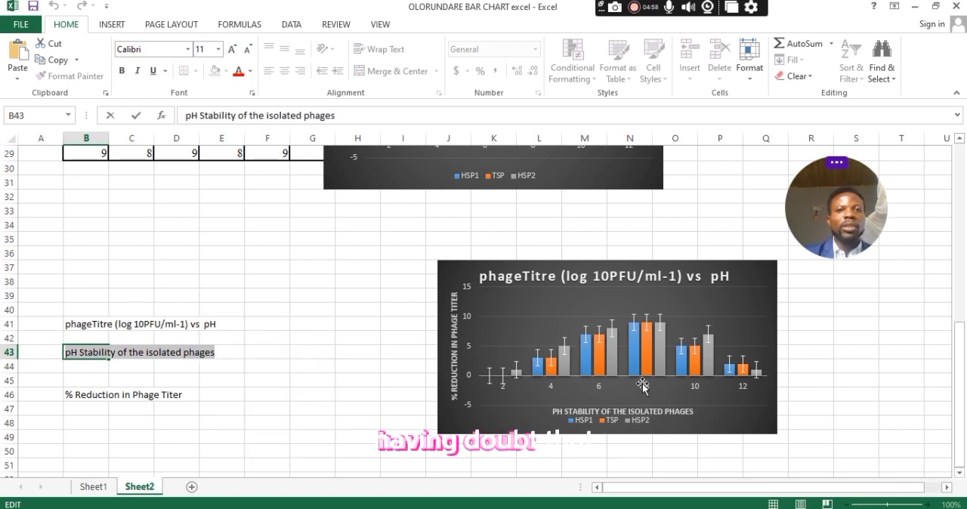
left_click_drag(958, 378, 949, 328)
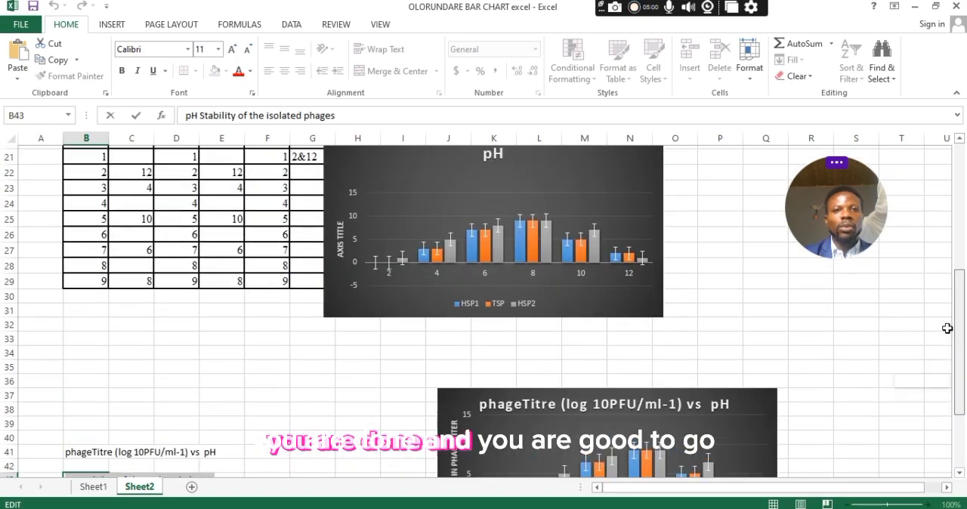